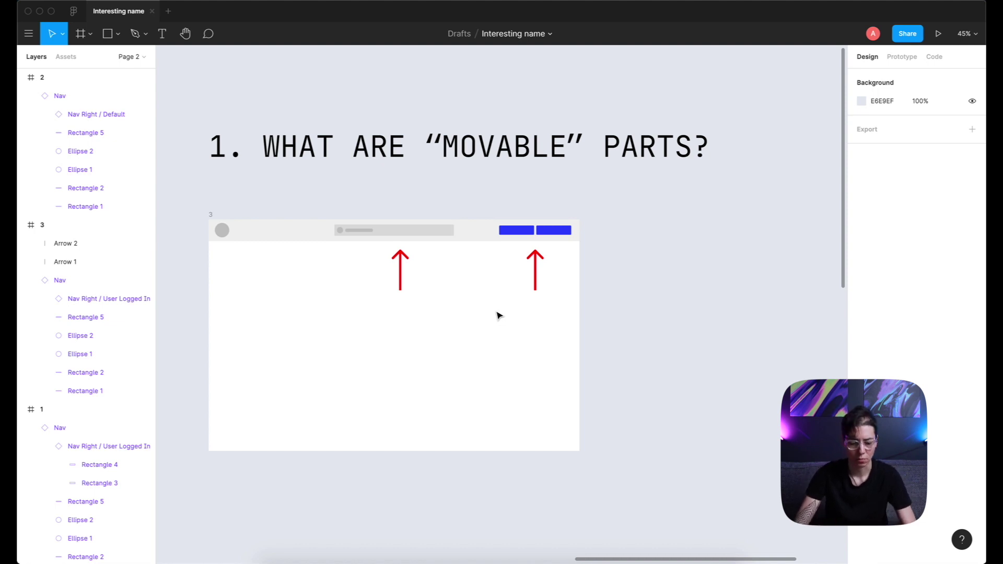
Scroll to section 2's frames 1 and 2 and select frame 1's first right-side nav button.
{"action": "scroll", "coordinate": [498, 315], "scroll_direction": "down", "scroll_amount": 6}
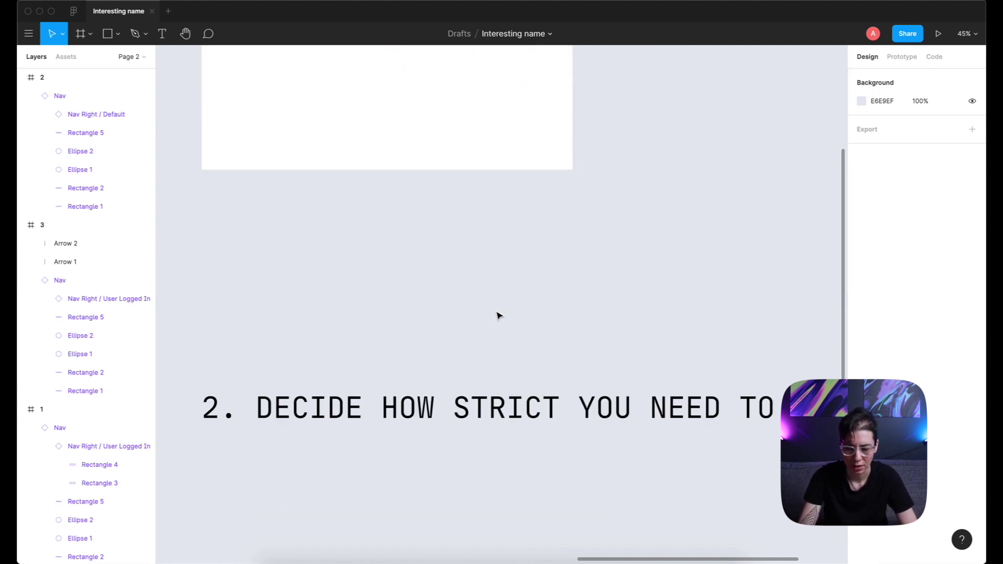
{"action": "scroll", "coordinate": [498, 315], "scroll_direction": "down", "scroll_amount": 3}
{"action": "scroll", "coordinate": [498, 315], "scroll_direction": "down", "scroll_amount": 2}
{"action": "scroll", "coordinate": [498, 315], "scroll_direction": "down", "scroll_amount": 3}
{"action": "scroll", "coordinate": [498, 313], "scroll_direction": "up", "scroll_amount": 1}
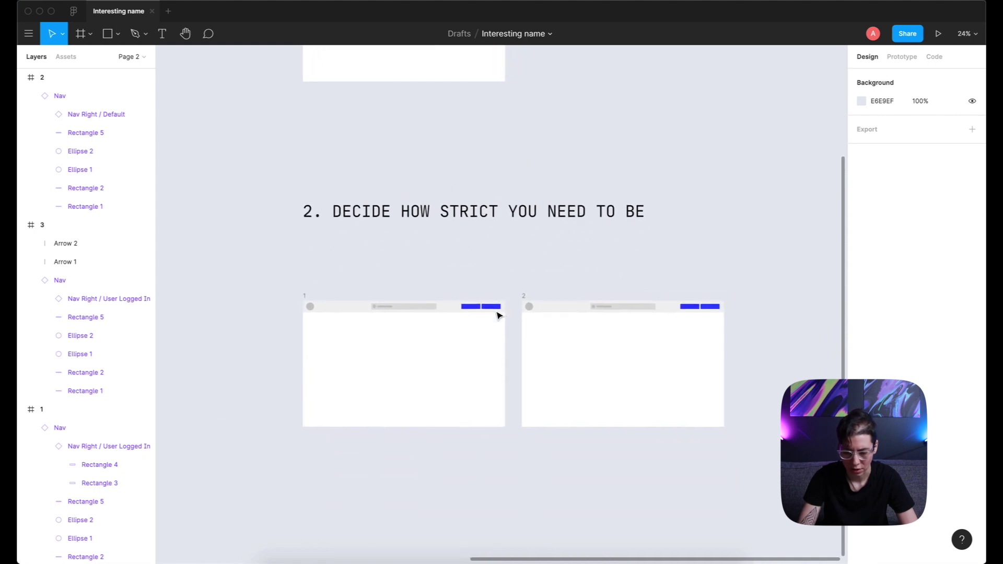
{"action": "scroll", "coordinate": [499, 313], "scroll_direction": "up", "scroll_amount": 3}
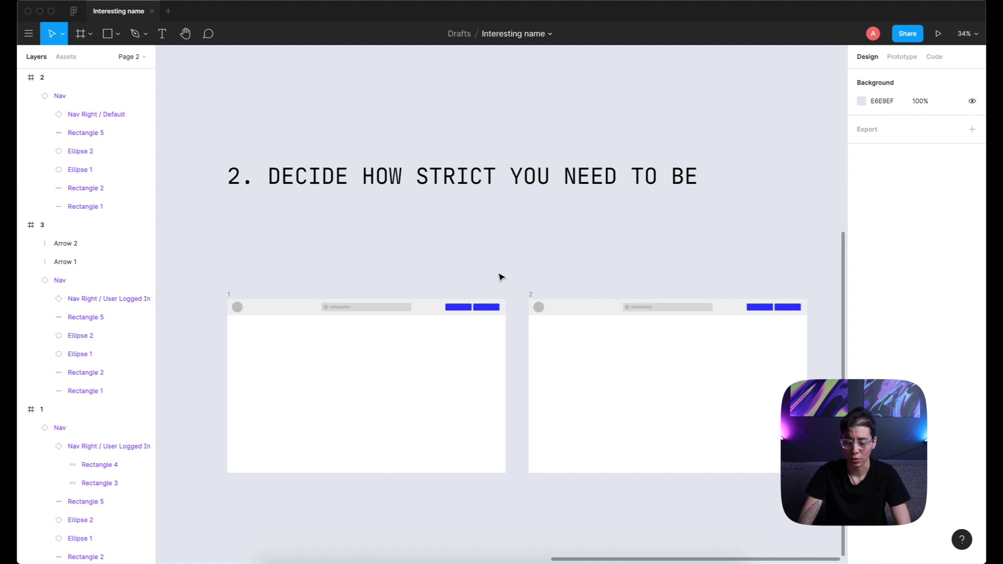
{"action": "scroll", "coordinate": [500, 276], "scroll_direction": "down", "scroll_amount": 1}
{"action": "scroll", "coordinate": [500, 276], "scroll_direction": "right", "scroll_amount": 1}
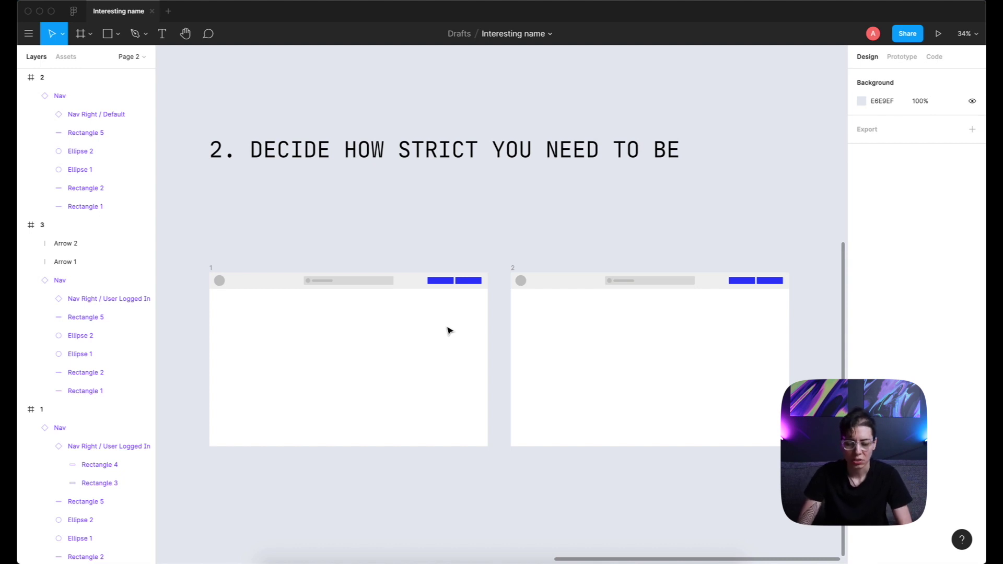
{"action": "left_click", "coordinate": [462, 281], "text": "super"}
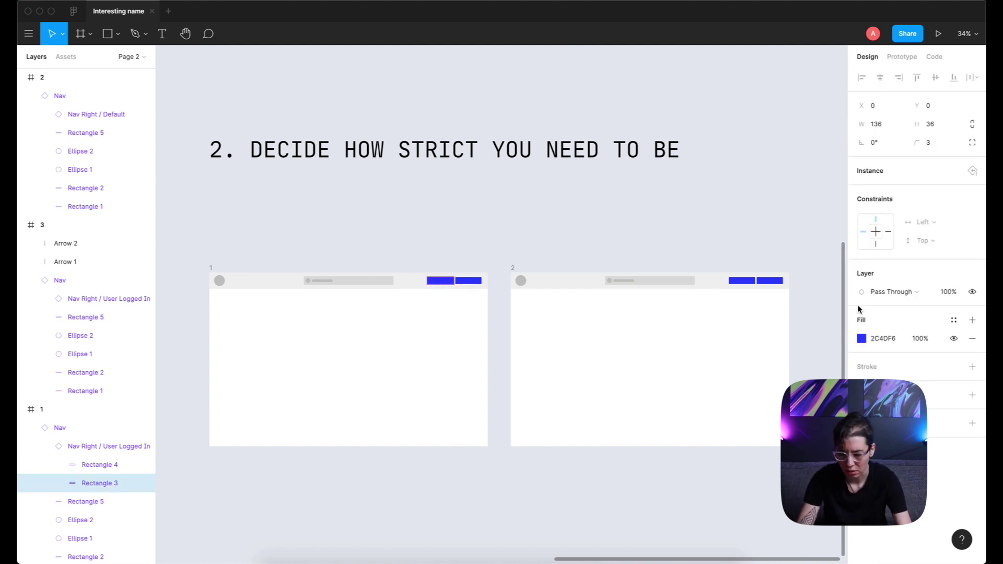
Change the selected nav button's fill to magenta F62CEE.
{"action": "left_click", "coordinate": [865, 341]}
{"action": "left_click", "coordinate": [733, 511]}
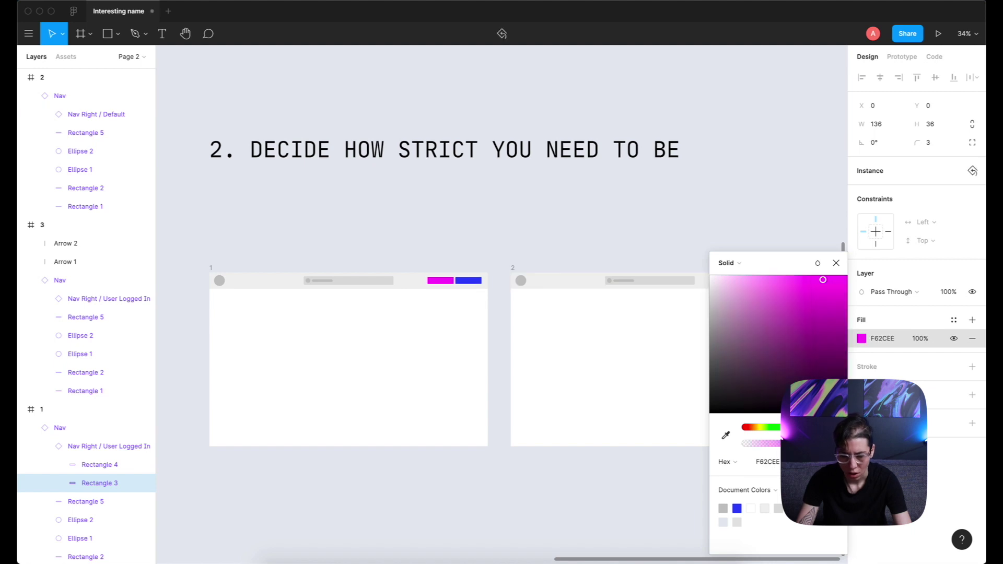
{"action": "left_click", "coordinate": [497, 375]}
Test hiding the magenta button with Cmd+Shift+H, undo it, then deselect.
{"action": "left_click", "coordinate": [445, 283], "text": "super"}
{"action": "key", "text": "super+shift+h"}
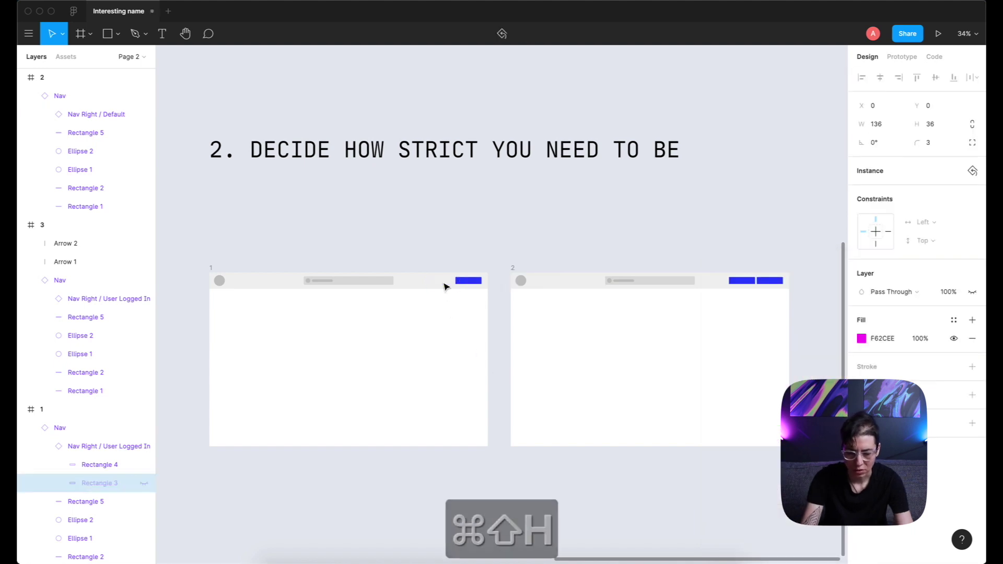
{"action": "key", "text": "super+z"}
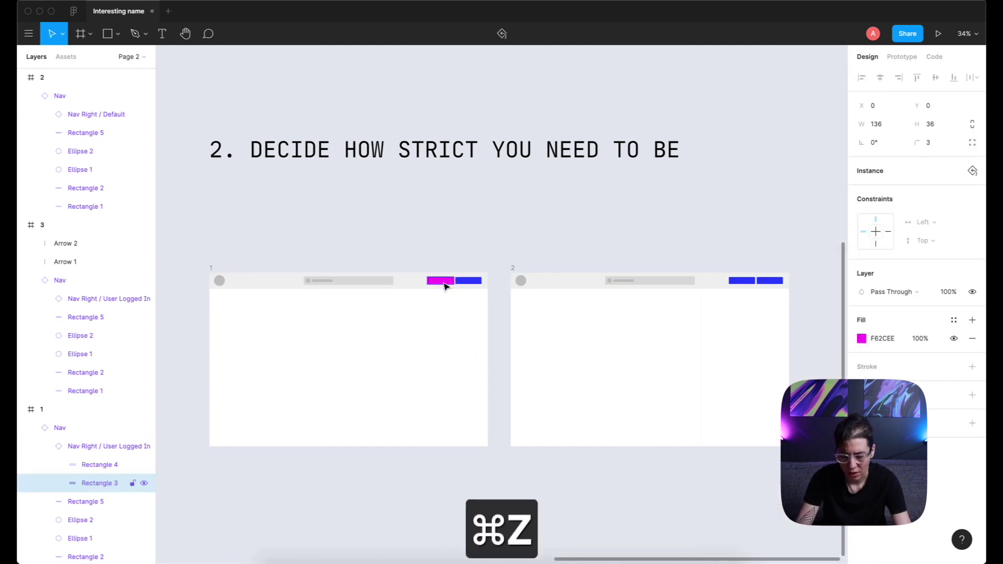
{"action": "left_click", "coordinate": [445, 333]}
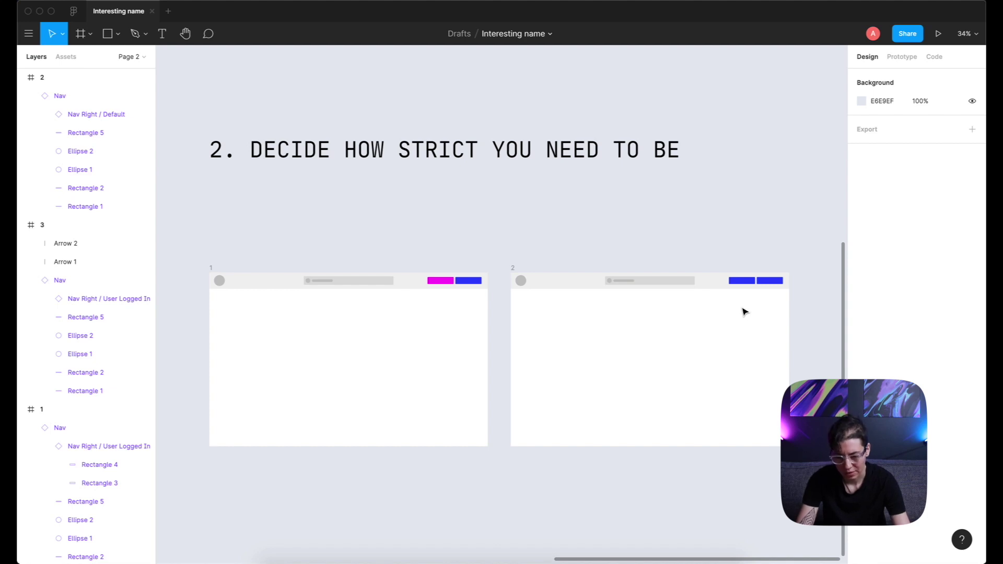
Swap frame 2's Nav Right instance from Default to the User Logged In variant.
{"action": "double_click", "coordinate": [749, 286]}
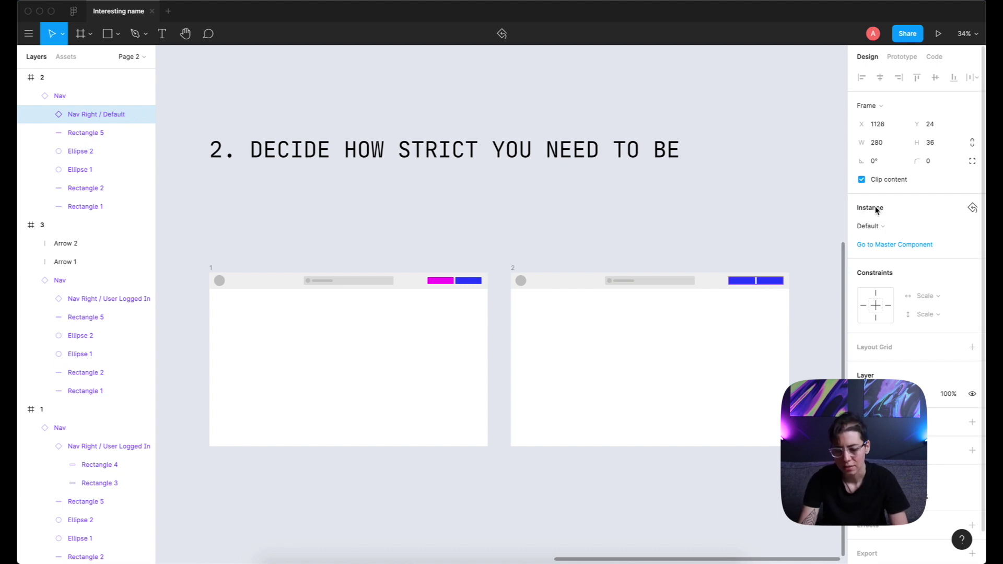
{"action": "left_click", "coordinate": [893, 230]}
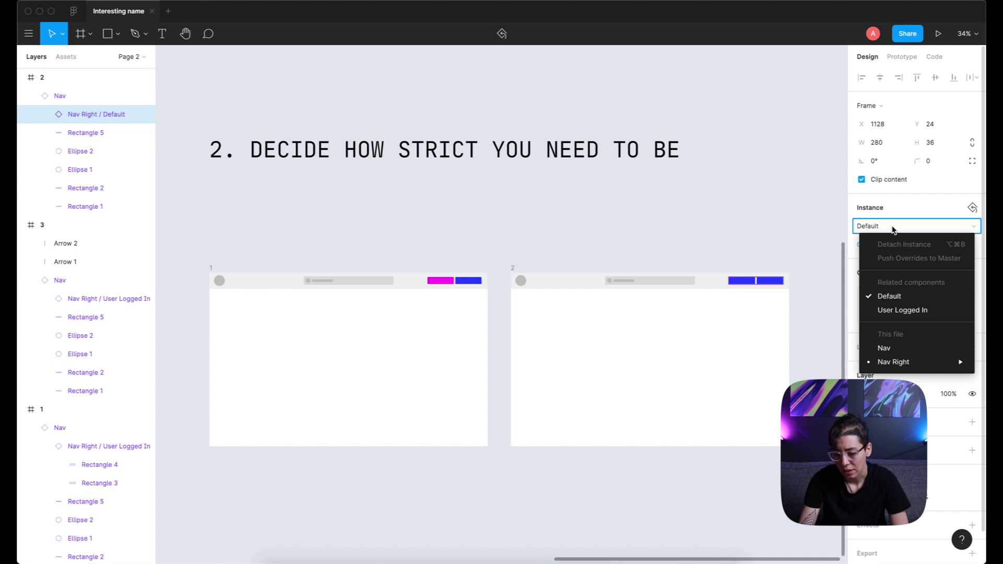
{"action": "left_click", "coordinate": [913, 307]}
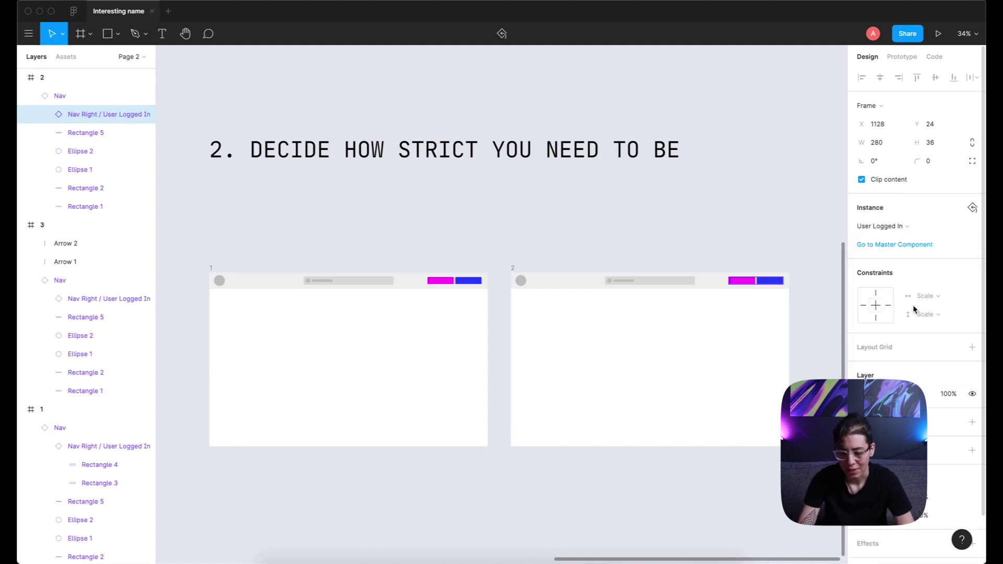
{"action": "left_click", "coordinate": [783, 348]}
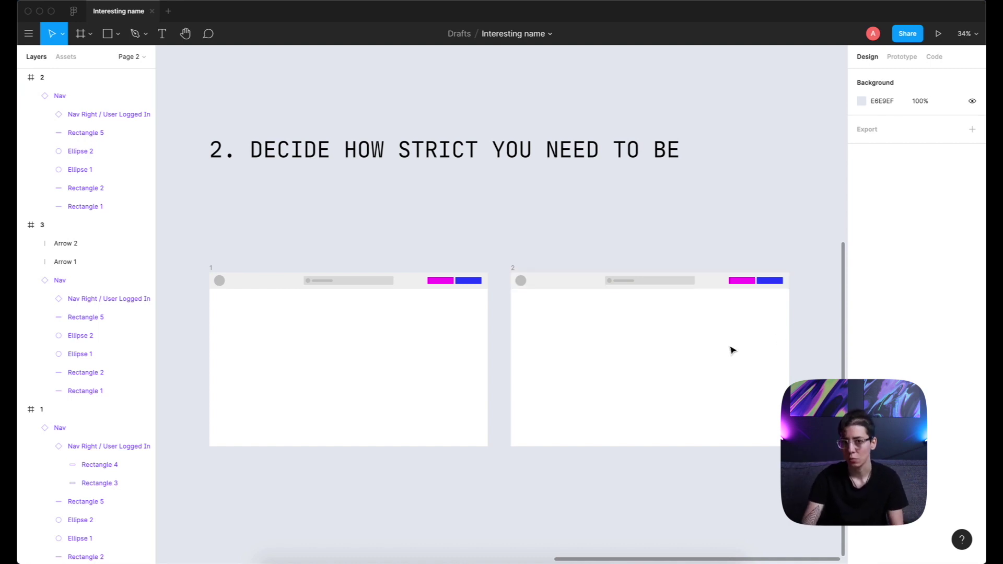
Pan to the master components and select the Nav Right / Default component to inspect it.
{"action": "scroll", "coordinate": [731, 350], "scroll_direction": "left", "scroll_amount": 20}
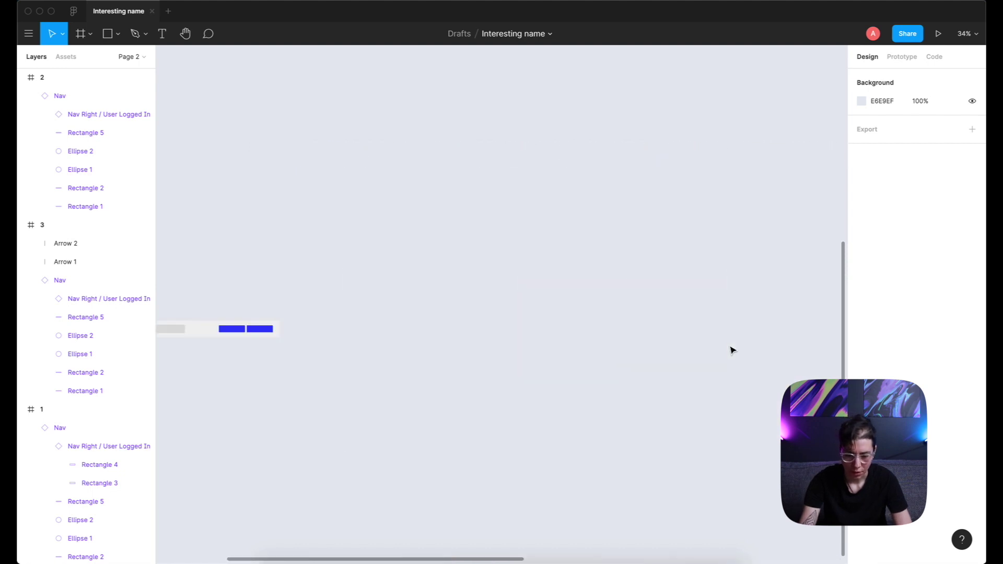
{"action": "scroll", "coordinate": [672, 394], "scroll_direction": "up", "scroll_amount": 5}
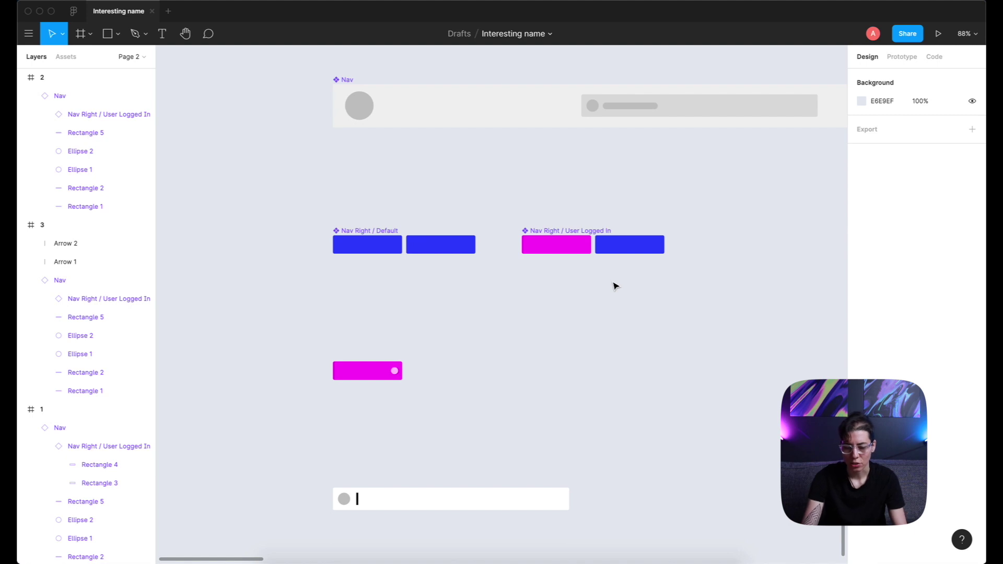
{"action": "scroll", "coordinate": [652, 197], "scroll_direction": "right", "scroll_amount": 5}
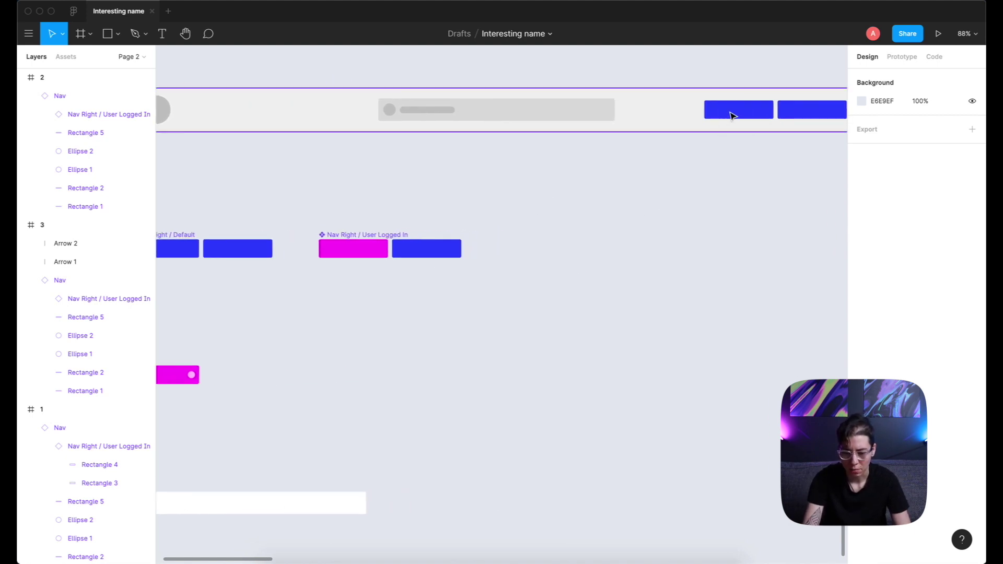
{"action": "scroll", "coordinate": [729, 113], "scroll_direction": "down", "scroll_amount": 3}
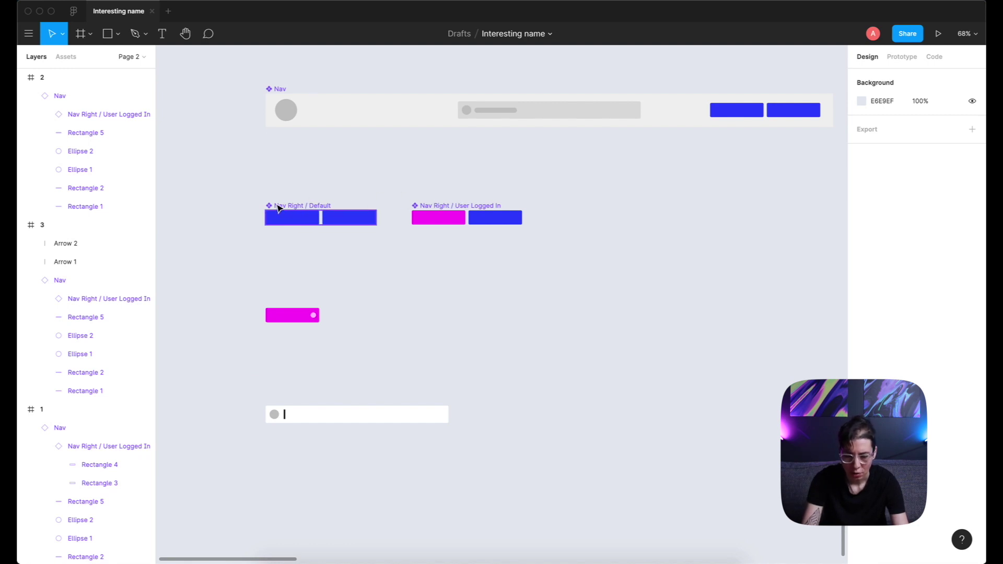
{"action": "left_click", "coordinate": [310, 206]}
{"action": "left_click", "coordinate": [313, 200]}
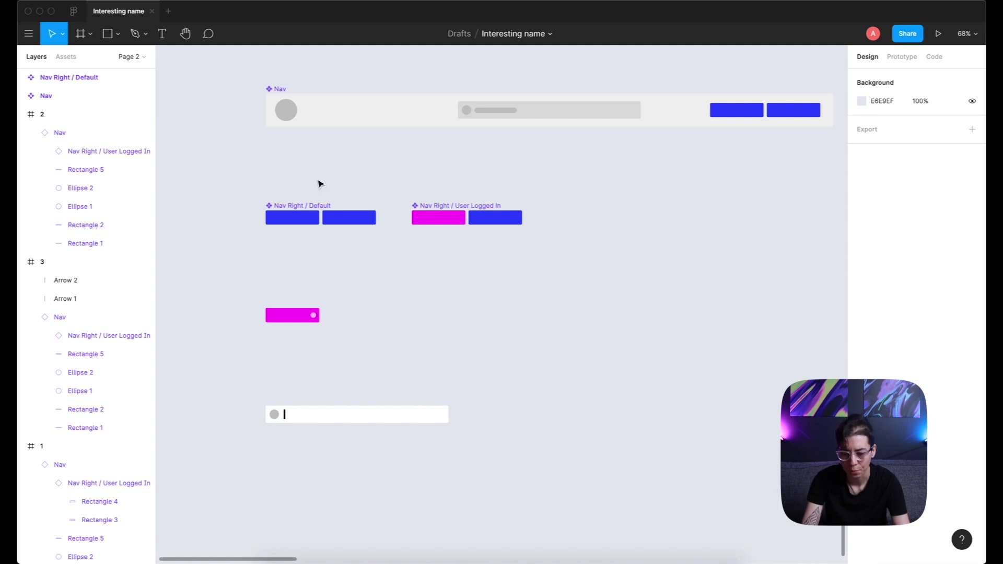
Set the Nav component's nested button instance to the Default variant.
{"action": "left_click", "coordinate": [768, 111]}
{"action": "left_click", "coordinate": [883, 228]}
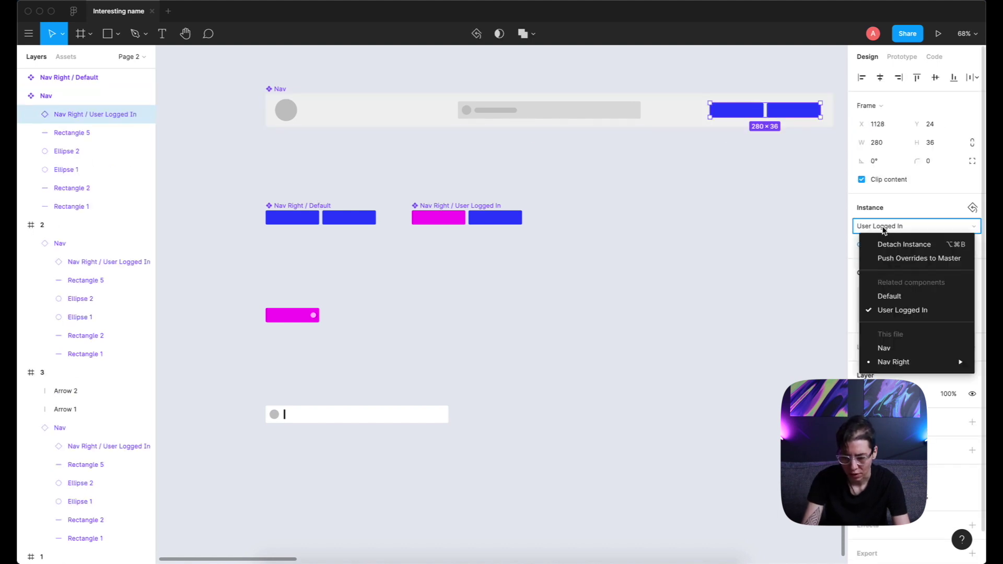
{"action": "left_click", "coordinate": [889, 296]}
{"action": "left_click", "coordinate": [712, 251]}
Zoom out and pan until sections 1 and 2 with all three nav frames are visible.
{"action": "scroll", "coordinate": [714, 251], "scroll_direction": "down", "scroll_amount": 3}
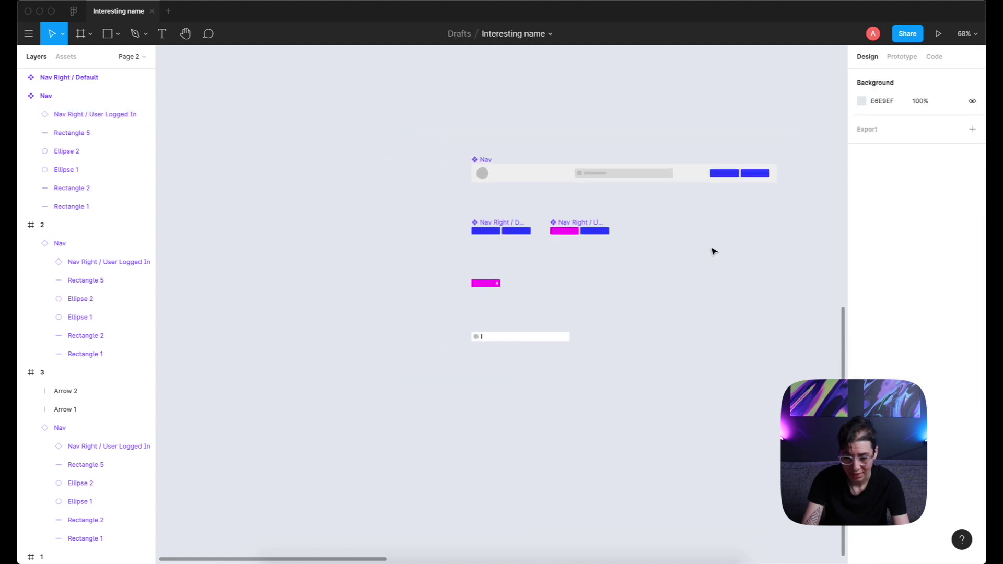
{"action": "scroll", "coordinate": [712, 251], "scroll_direction": "down", "scroll_amount": 5}
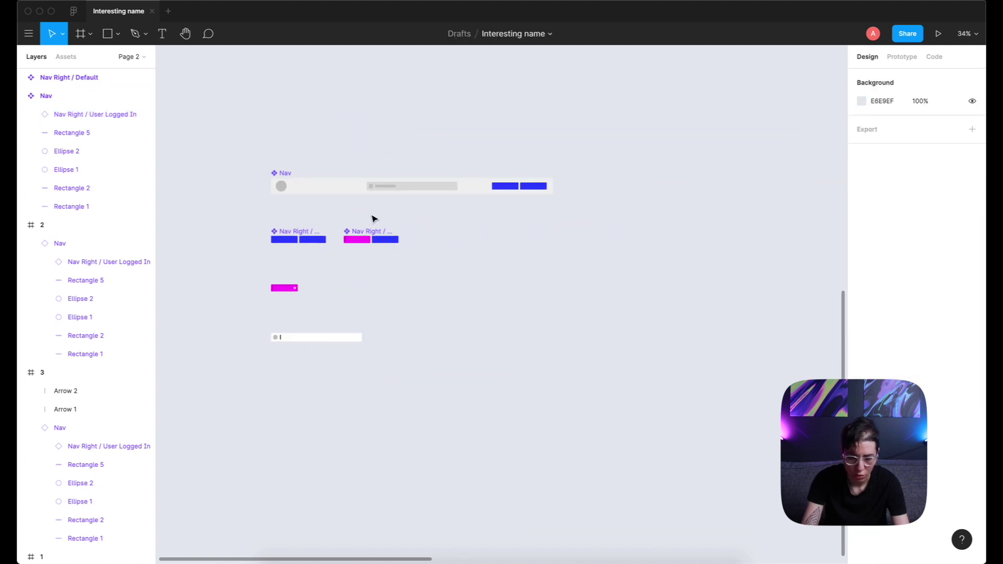
{"action": "scroll", "coordinate": [373, 218], "scroll_direction": "right", "scroll_amount": 2}
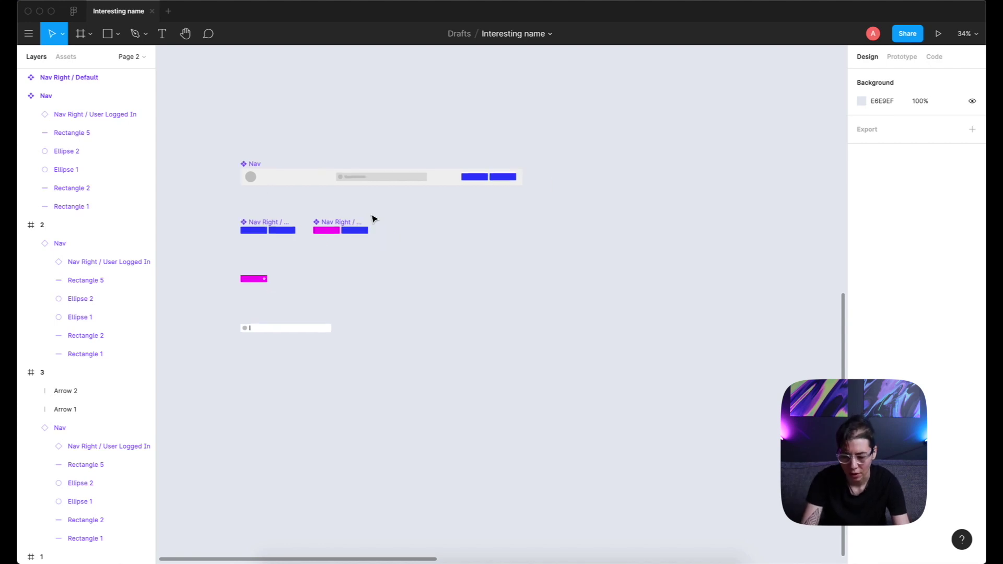
{"action": "scroll", "coordinate": [374, 219], "scroll_direction": "right", "scroll_amount": 10}
{"action": "scroll", "coordinate": [373, 218], "scroll_direction": "down", "scroll_amount": 3}
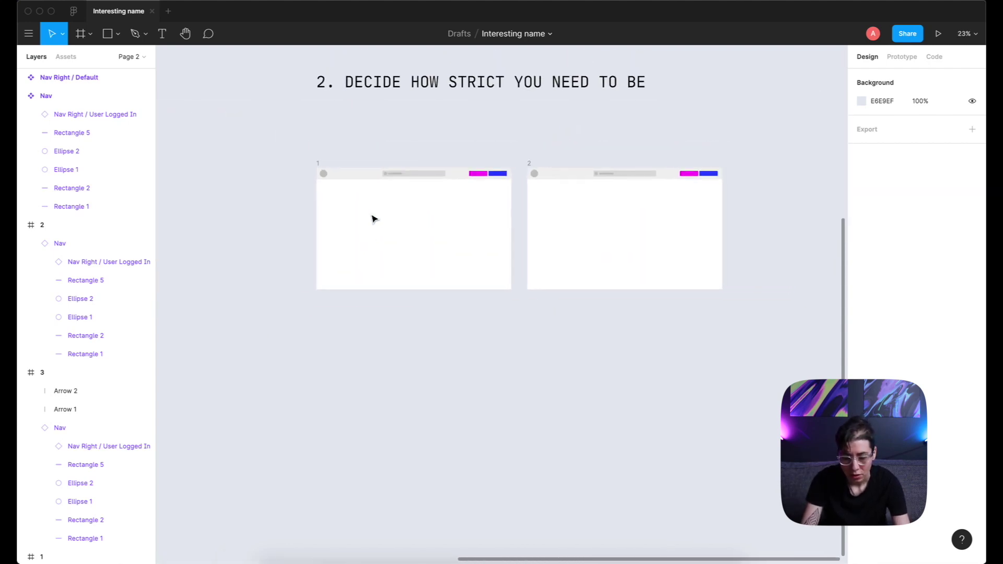
{"action": "scroll", "coordinate": [373, 218], "scroll_direction": "down", "scroll_amount": 2}
{"action": "scroll", "coordinate": [373, 219], "scroll_direction": "up", "scroll_amount": 6}
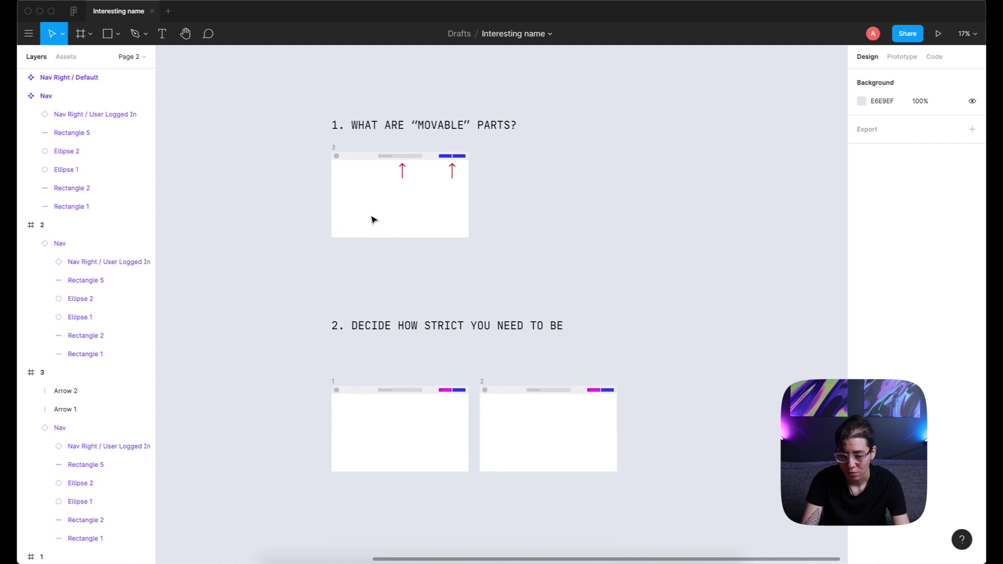
{"action": "scroll", "coordinate": [373, 219], "scroll_direction": "up", "scroll_amount": 2}
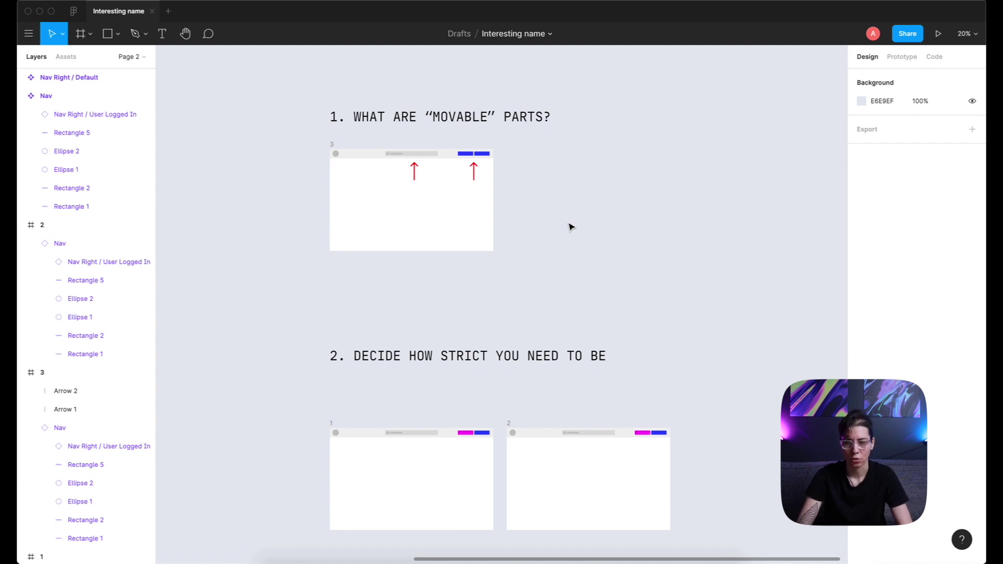
{"action": "scroll", "coordinate": [571, 227], "scroll_direction": "down", "scroll_amount": 1}
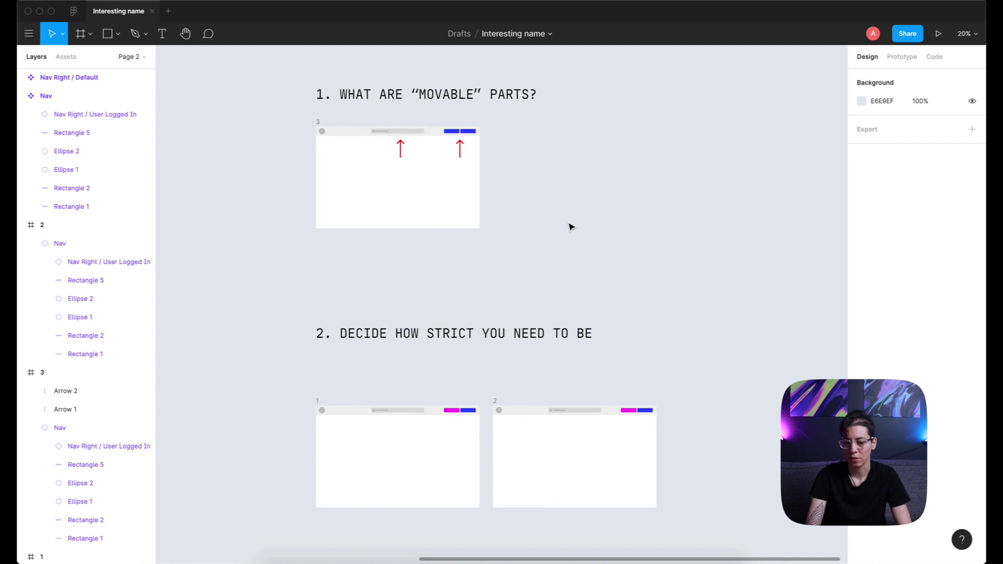